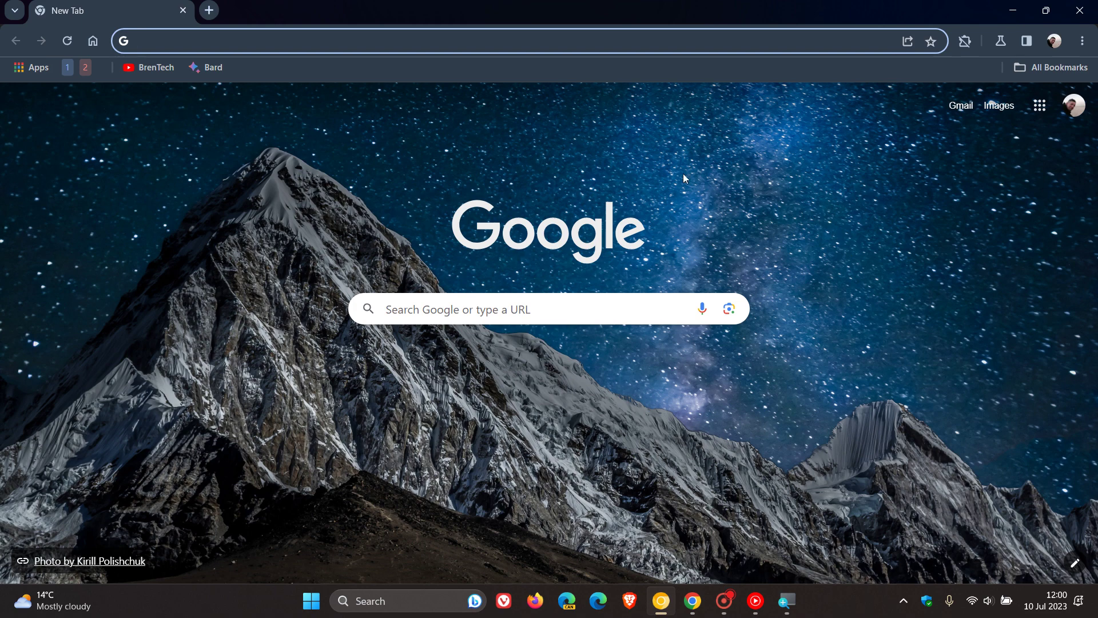
Zoom the whole screen to 150% with the magnifier, then restore it to 100%.
left_click(561, 37)
left_click(786, 601)
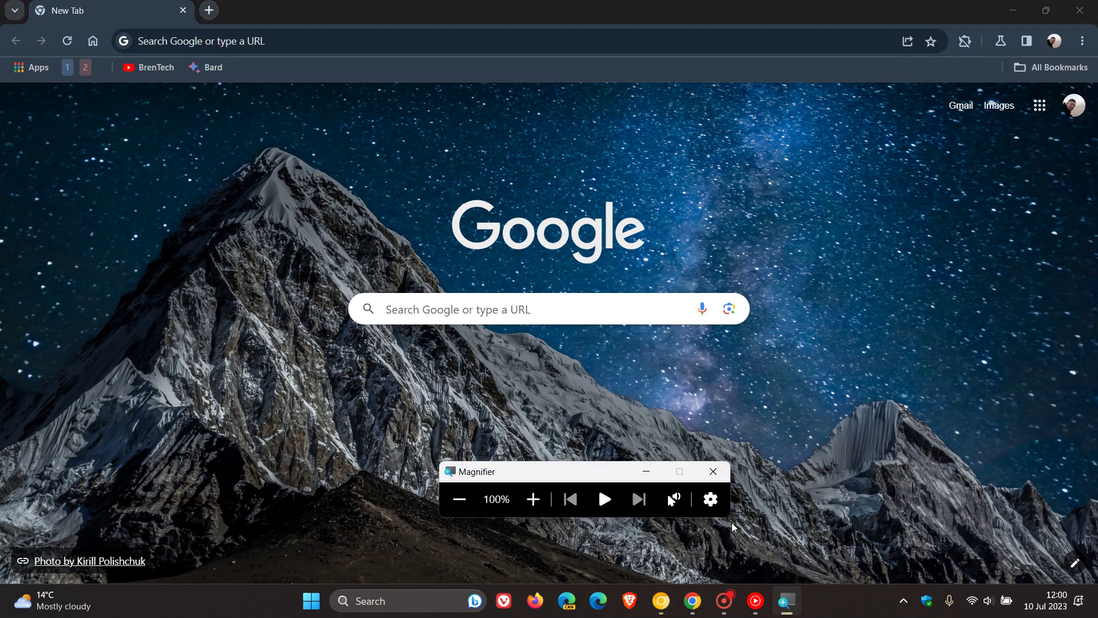
left_click(532, 498)
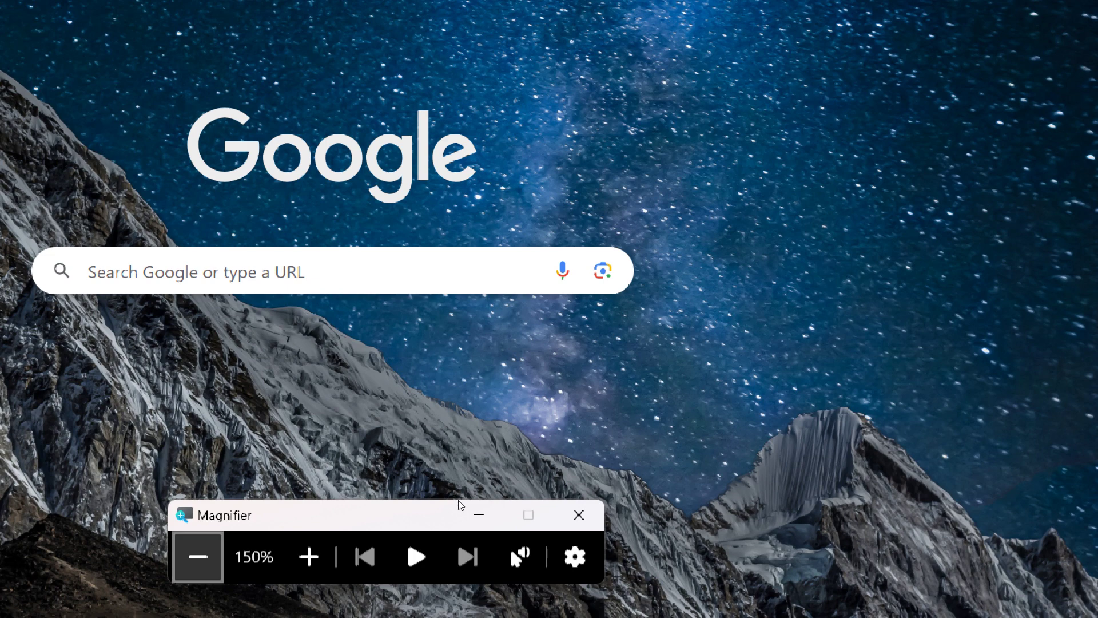
left_click(198, 557)
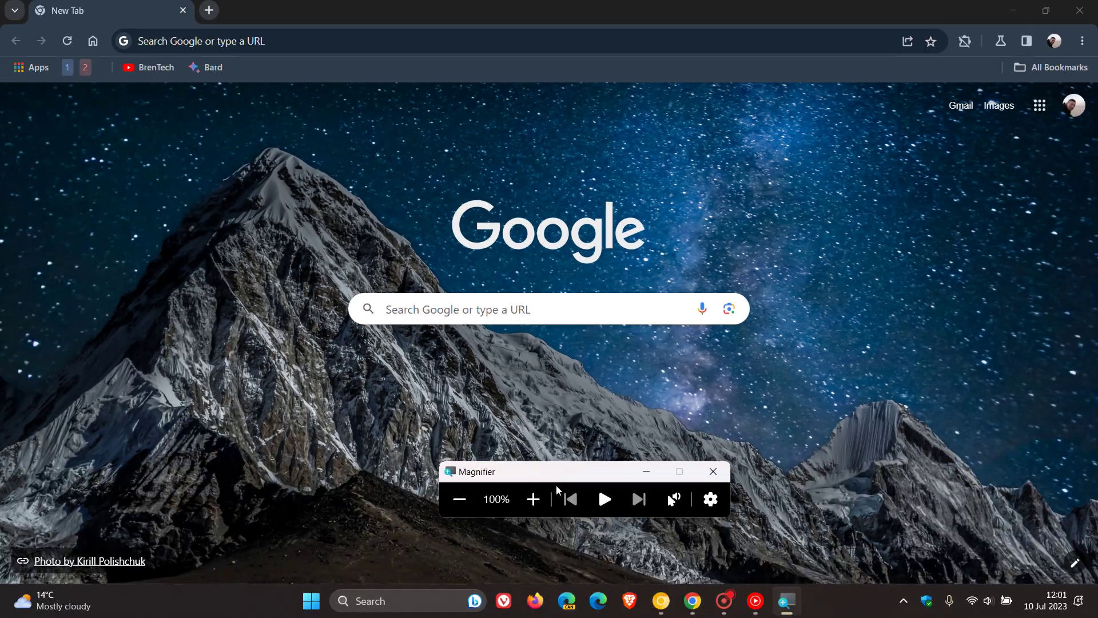
left_click(645, 475)
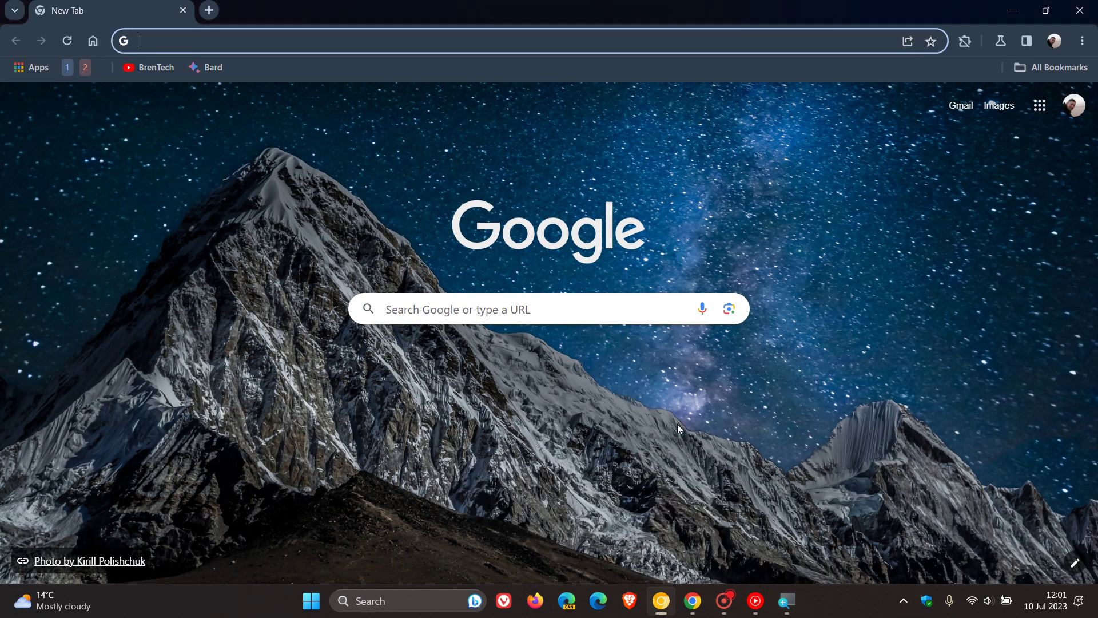
Compare the stable Chrome and Chrome Canary windows, ending on Canary.
left_click(693, 601)
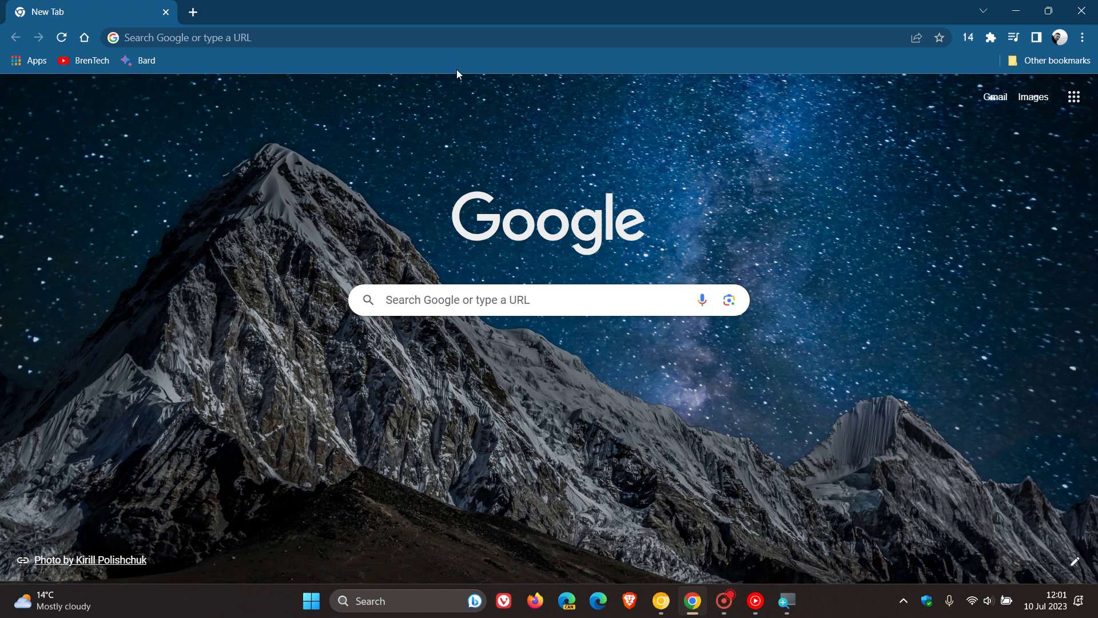
left_click(593, 37)
left_click(662, 600)
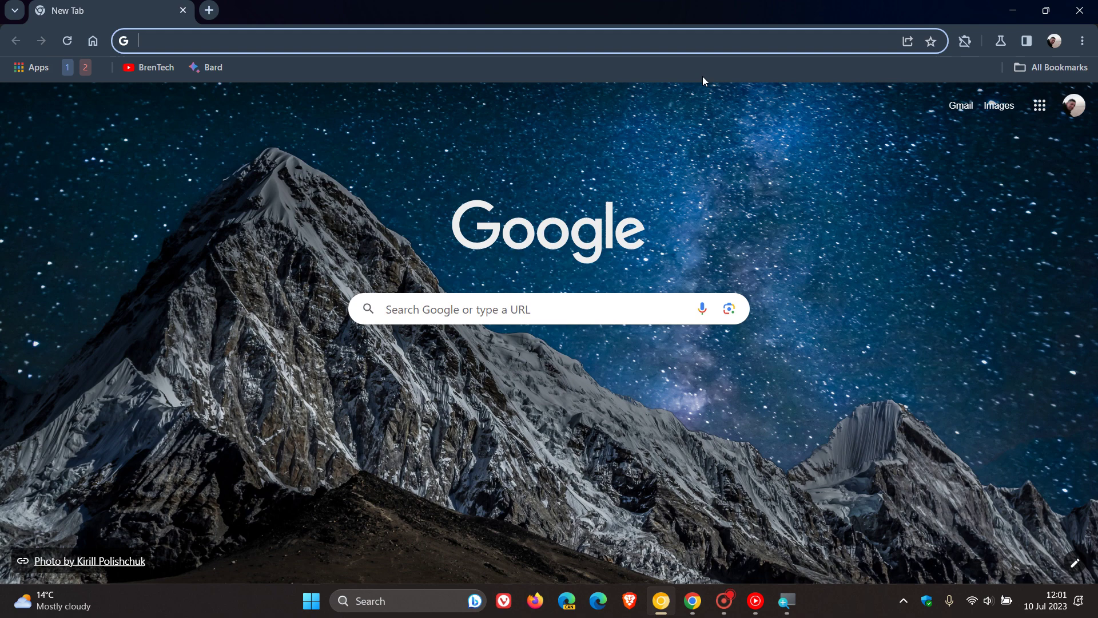
left_click(693, 601)
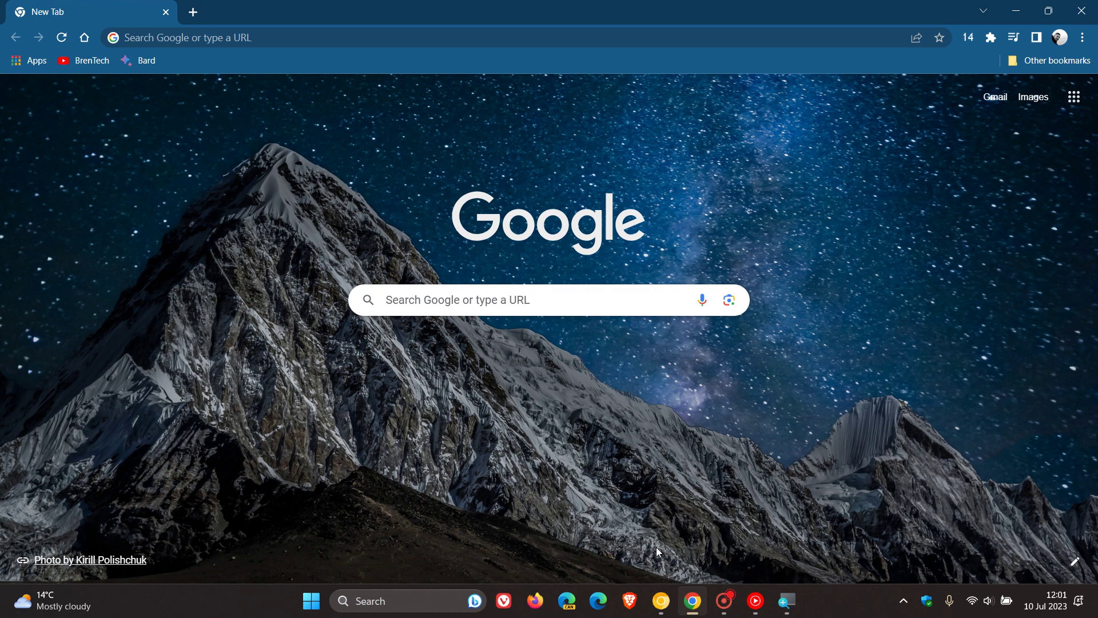
left_click(661, 600)
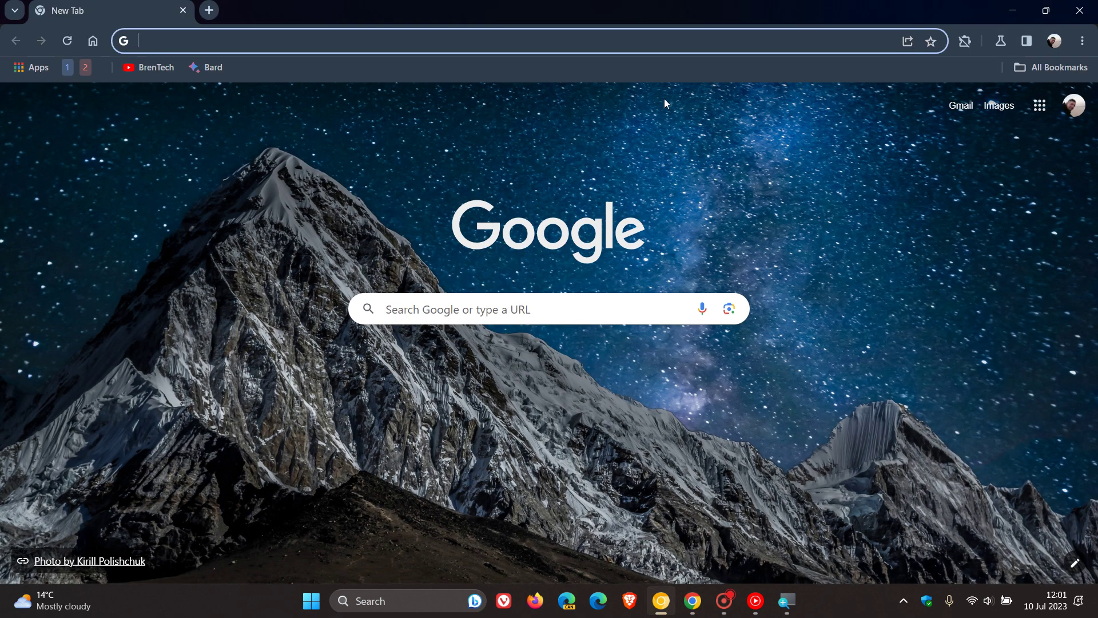
Open a second and third new tab in Canary, then return to the first tab.
left_click(208, 11)
left_click(378, 11)
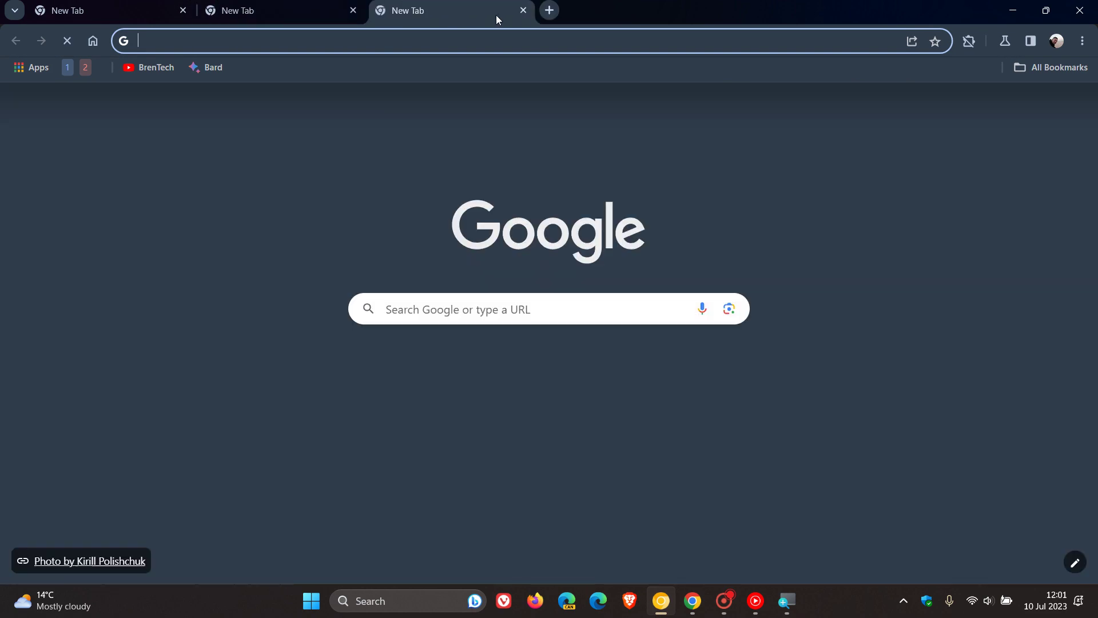
left_click(121, 8)
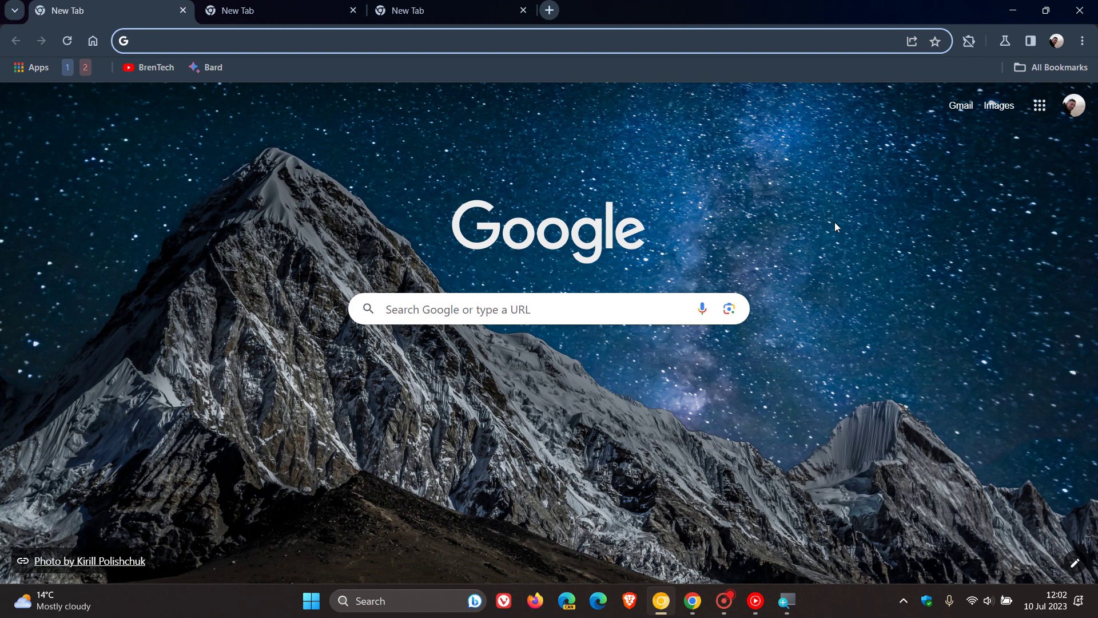
Close the three-tab Canary window and launch a new Canary window from the taskbar.
left_click(1079, 11)
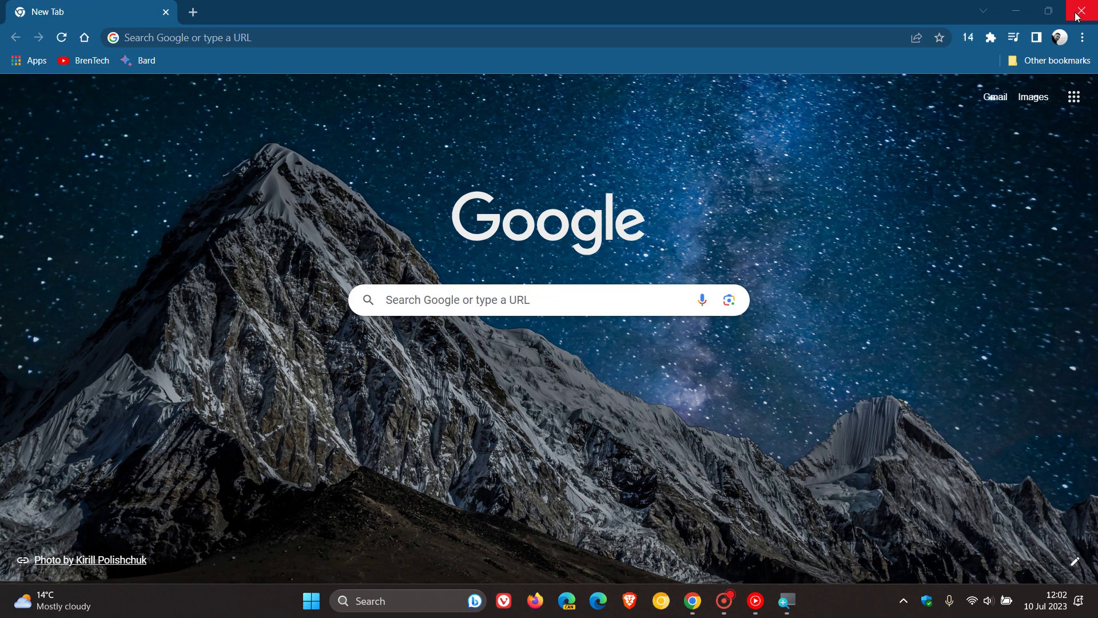
left_click(661, 600)
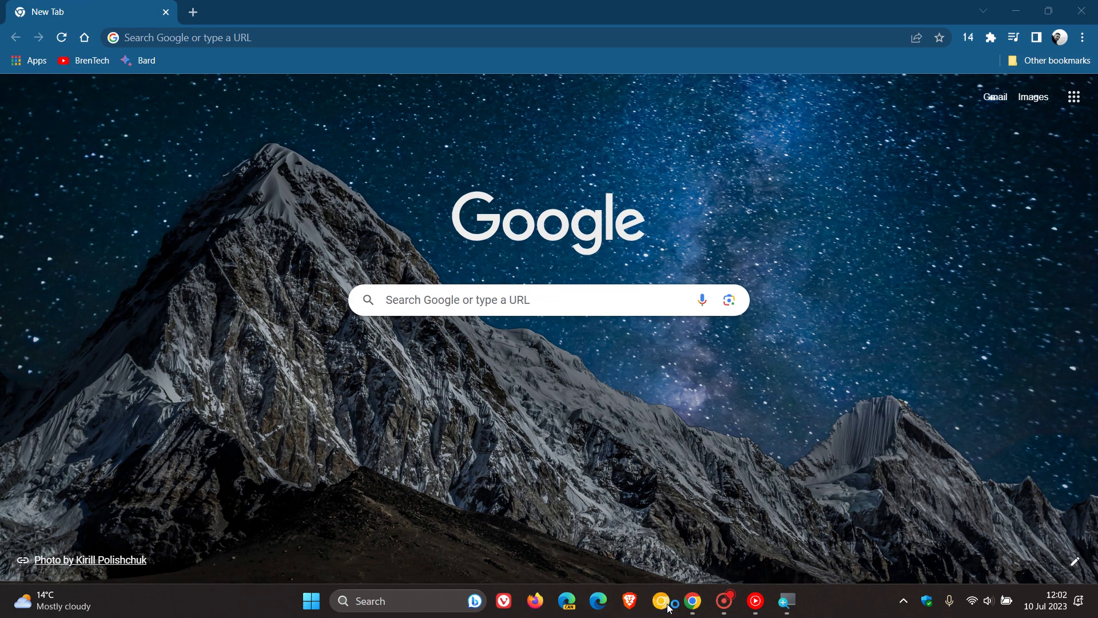